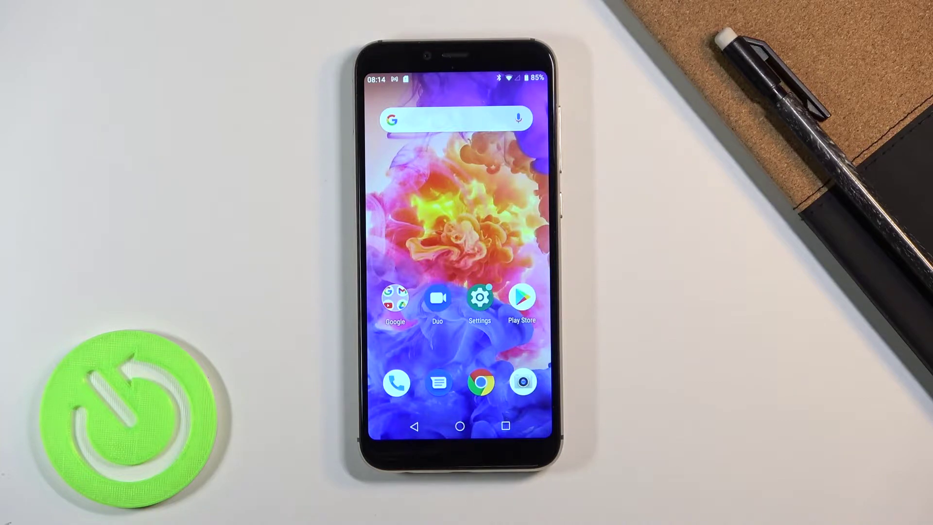
Go through Settings and System to reach the Date & time page.
left_click(479, 298)
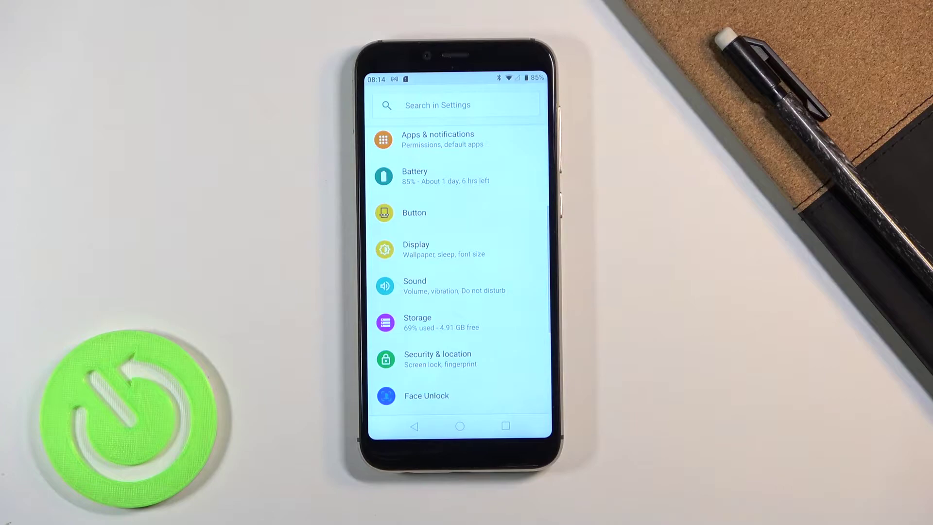
scroll(459, 291, "down", 5)
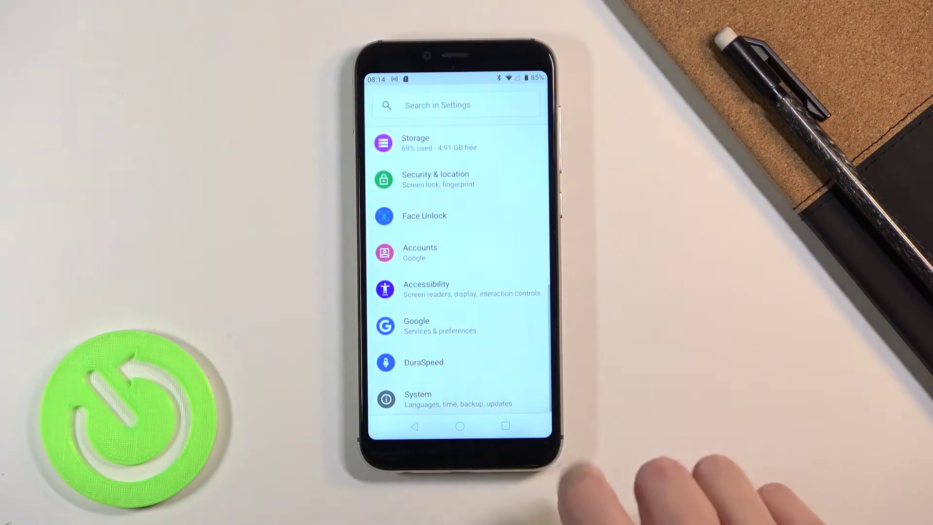
left_click(437, 399)
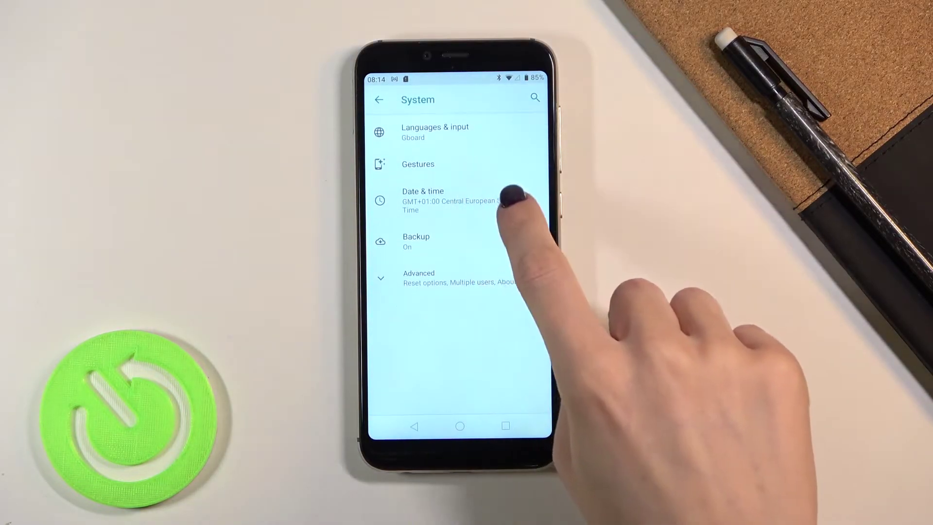
left_click(512, 199)
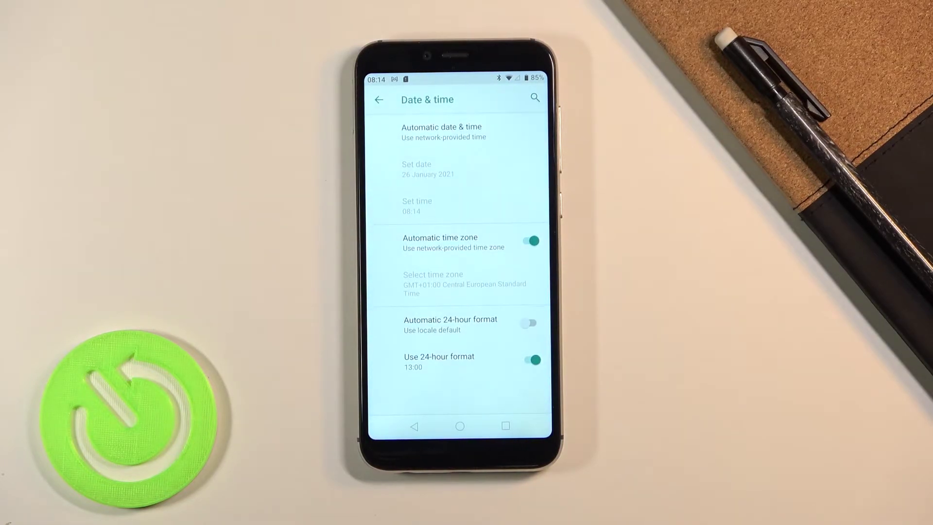
Switch Automatic date & time to Off.
left_click(452, 131)
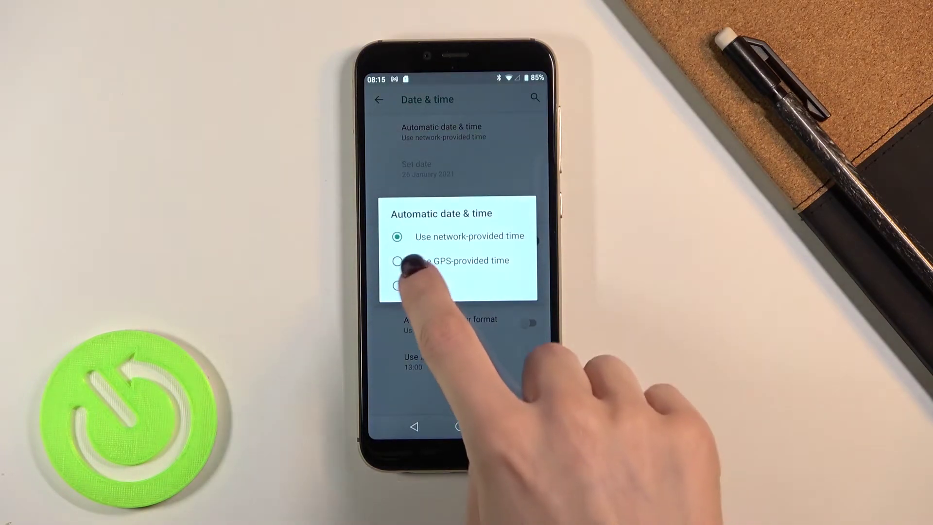
left_click(422, 285)
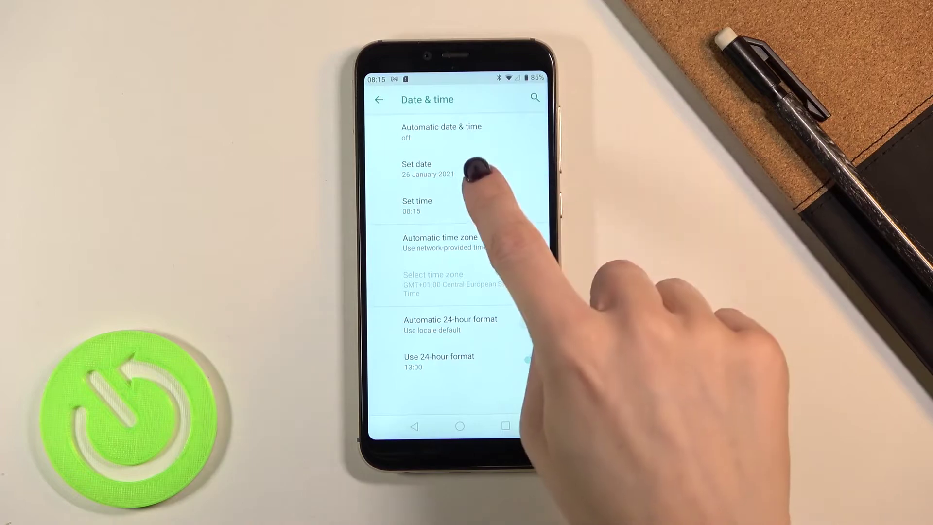
Set the phone's date to 8 August 2021.
left_click(451, 169)
left_click(510, 252)
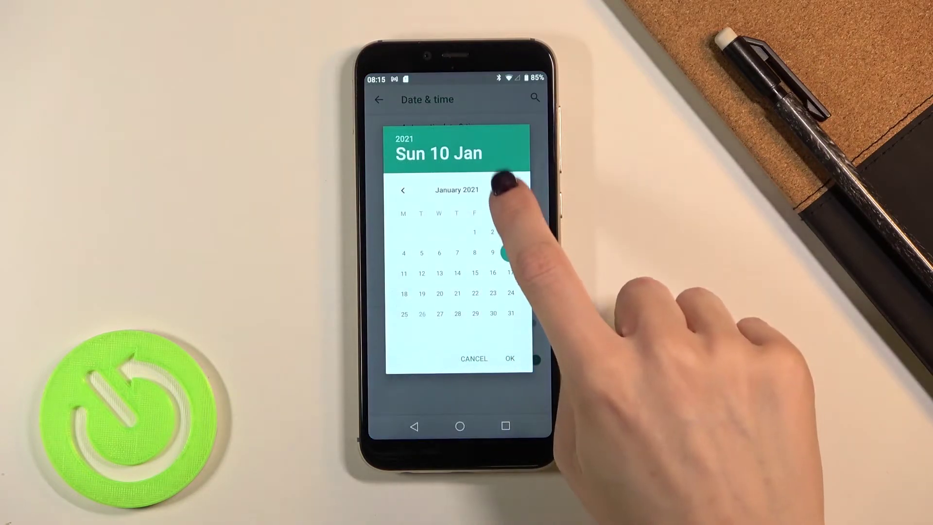
left_click(511, 190)
left_click(511, 190)
left_click(511, 190)
left_click(511, 190)
left_click(510, 253)
left_click(510, 358)
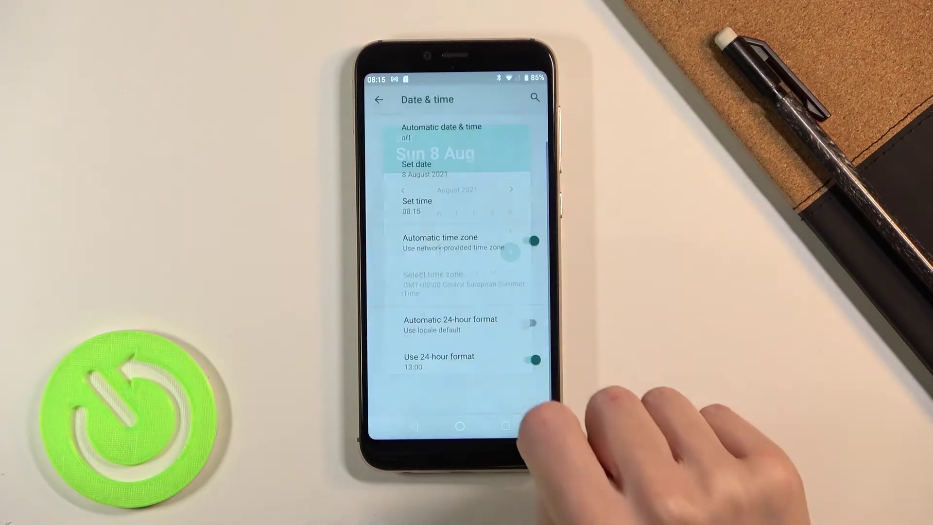
left_click(452, 205)
Set the phone's time to 15:30.
left_click(503, 263)
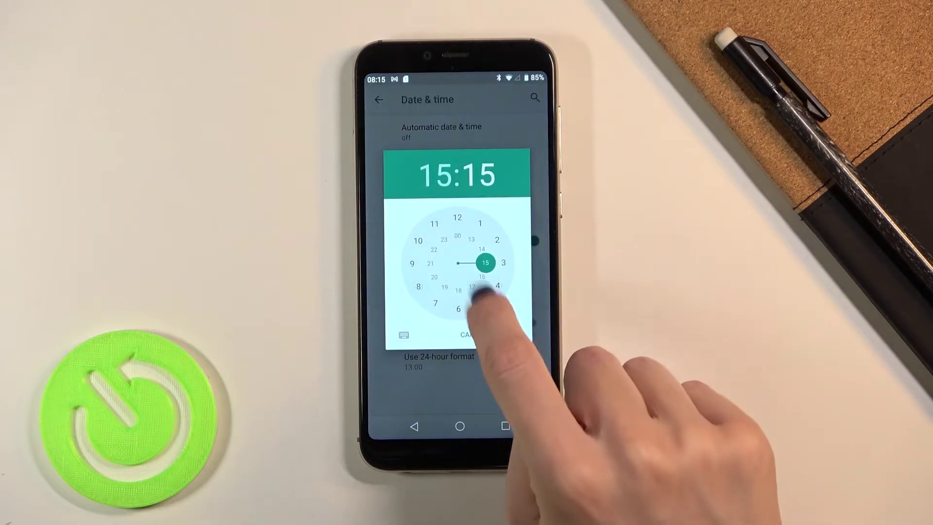
left_click(458, 308)
left_click(511, 333)
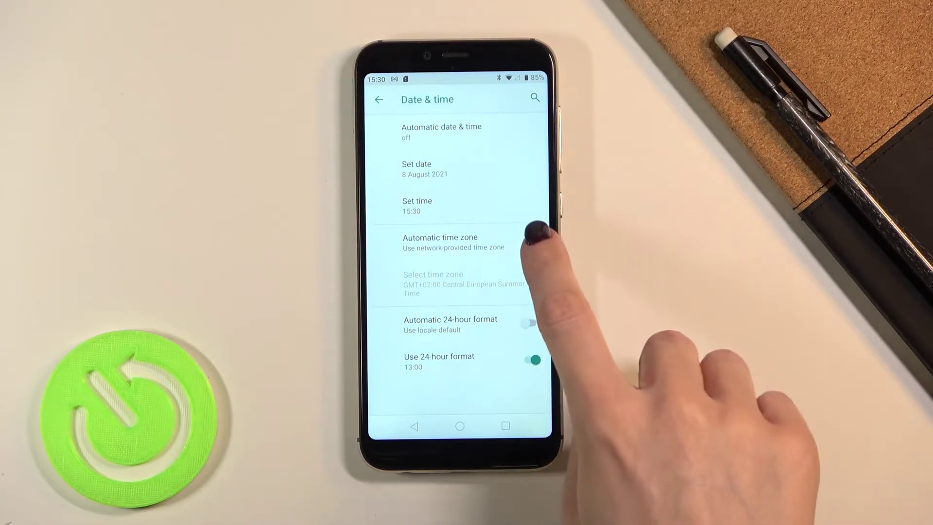
Disable automatic time zone and pick Greece as the region, after briefly choosing Algeria.
left_click(532, 241)
left_click(452, 284)
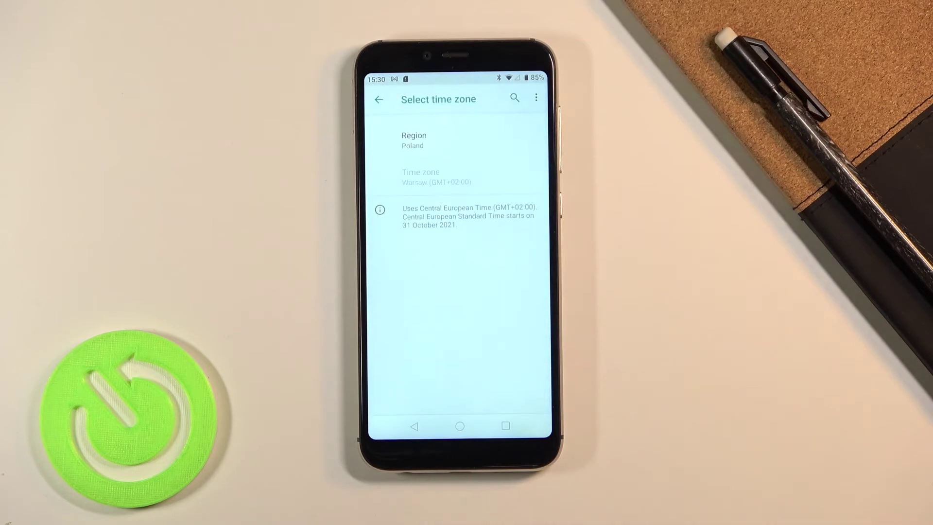
left_click(437, 139)
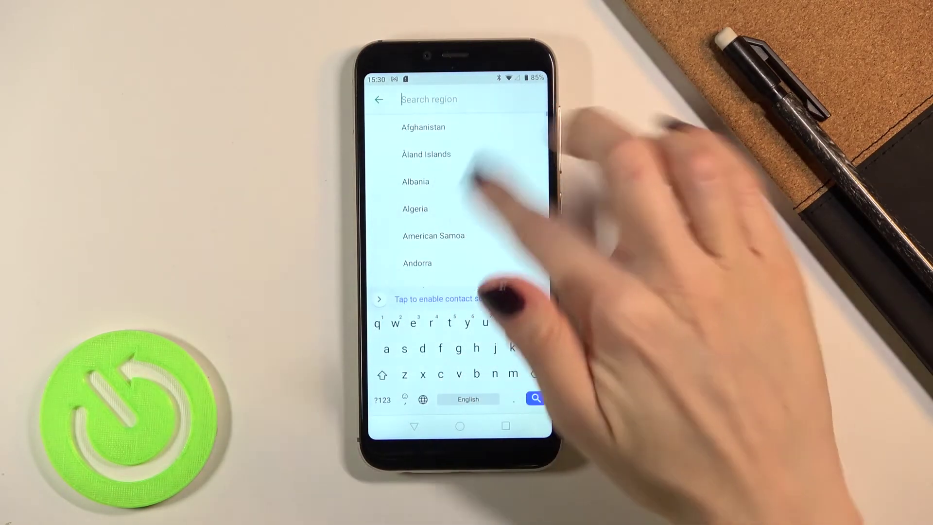
left_click(415, 208)
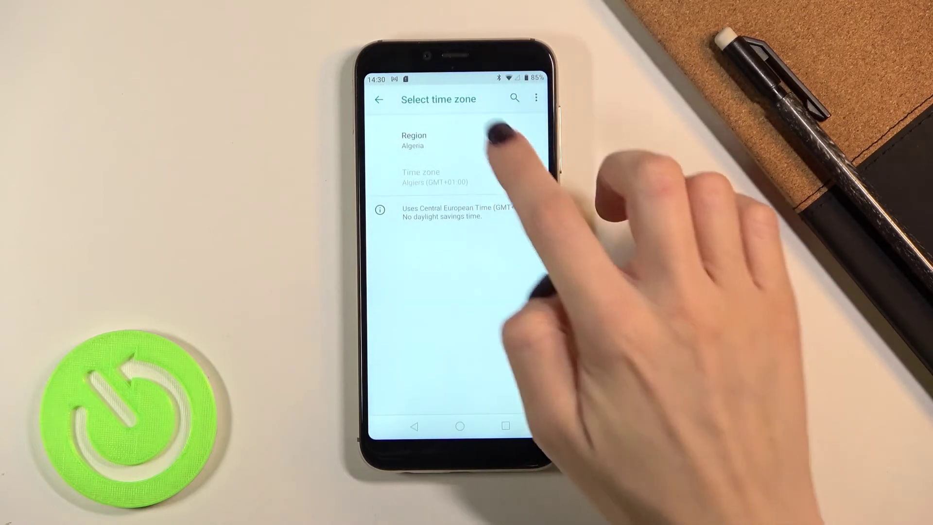
left_click(495, 138)
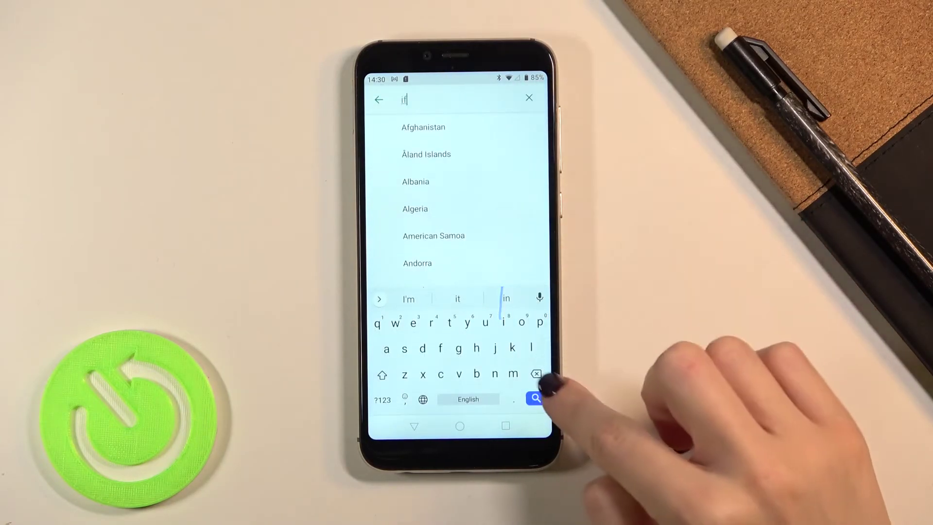
scroll(474, 219, "down", 10)
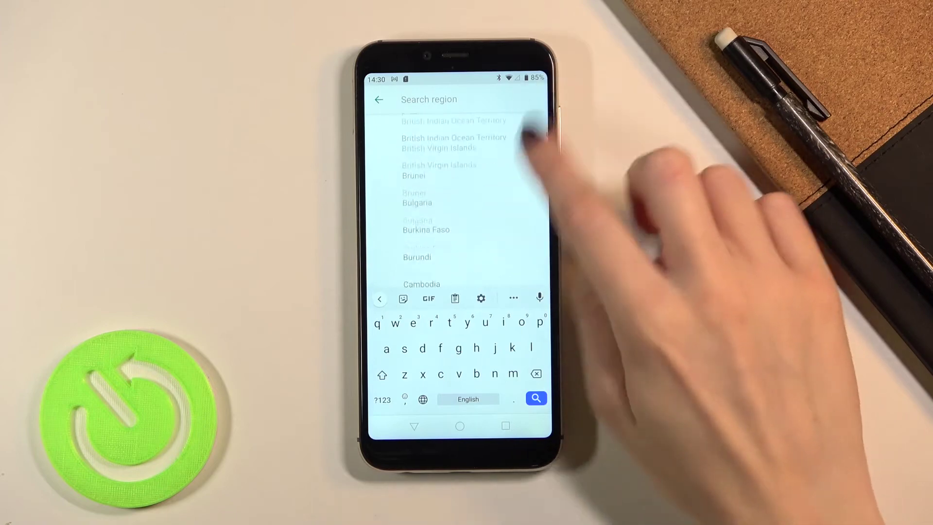
scroll(474, 219, "down", 10)
scroll(473, 218, "down", 5)
left_click(437, 219)
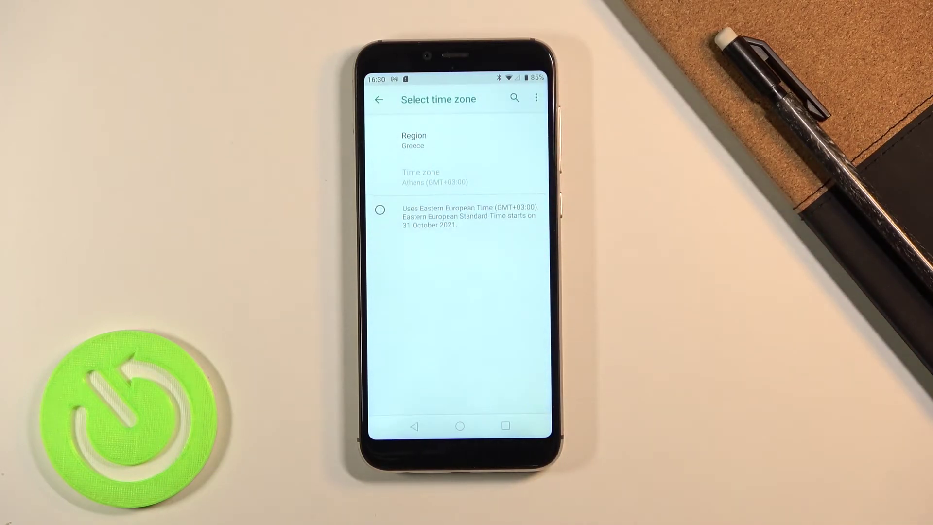
Go back to Date & time, now showing GMT+03:00 Eastern European Summer Time.
left_click(414, 427)
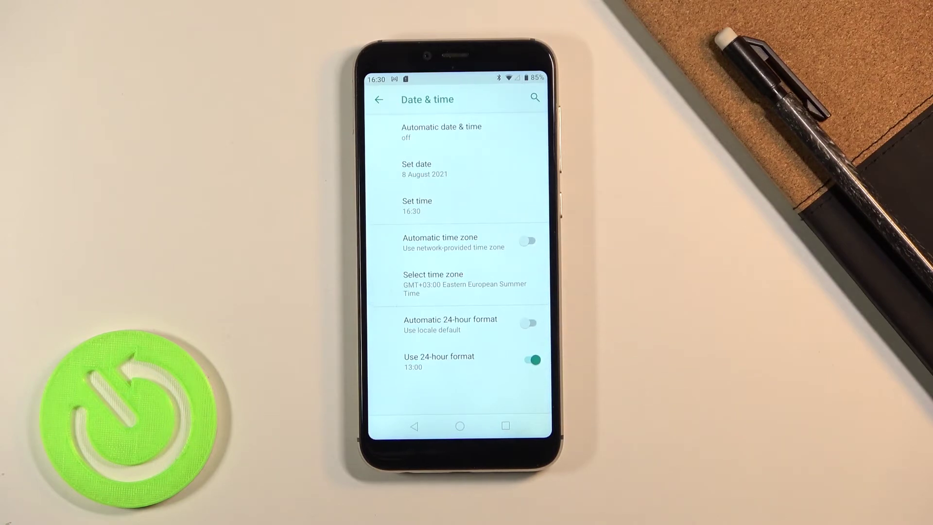
Turn automatic time zone and 24-hour format back on, and use network-provided time.
left_click(529, 323)
left_click(530, 242)
left_click(466, 132)
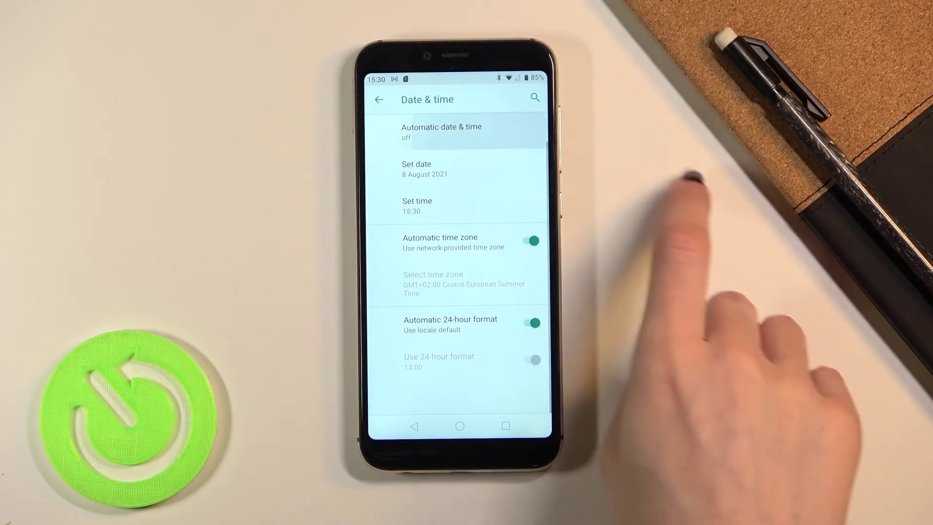
left_click(466, 232)
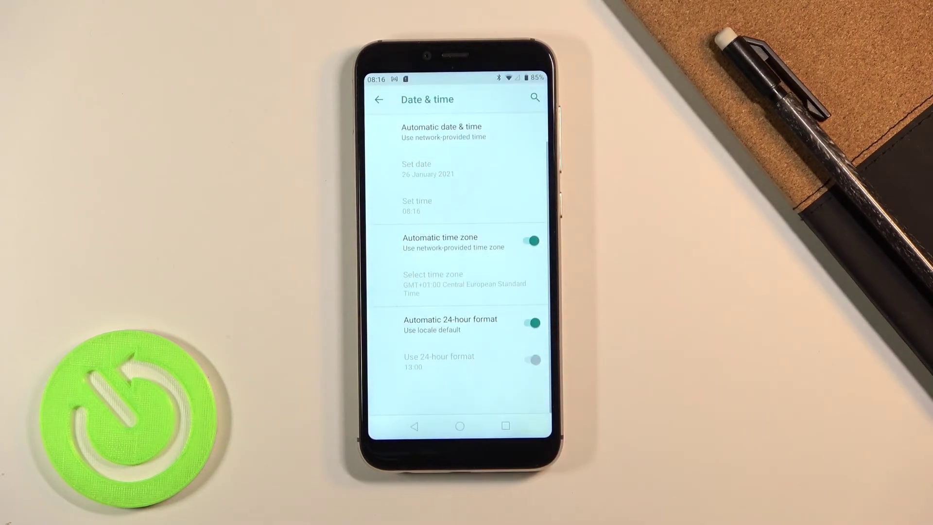